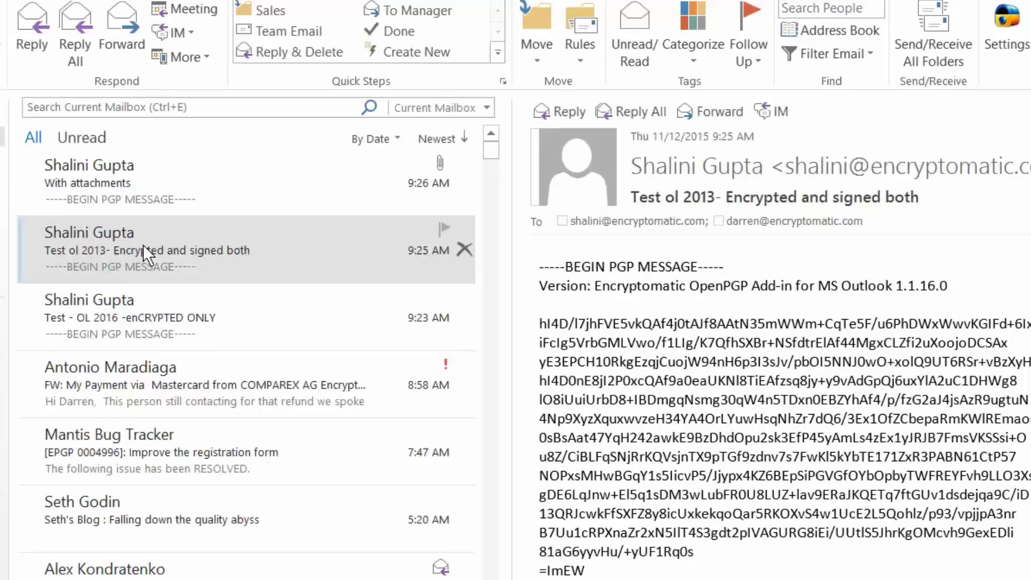
# Step: Decrypt the test message by entering the PGP passphrase, then accept the successful signature verification report
pyautogui.doubleClick(143, 244)
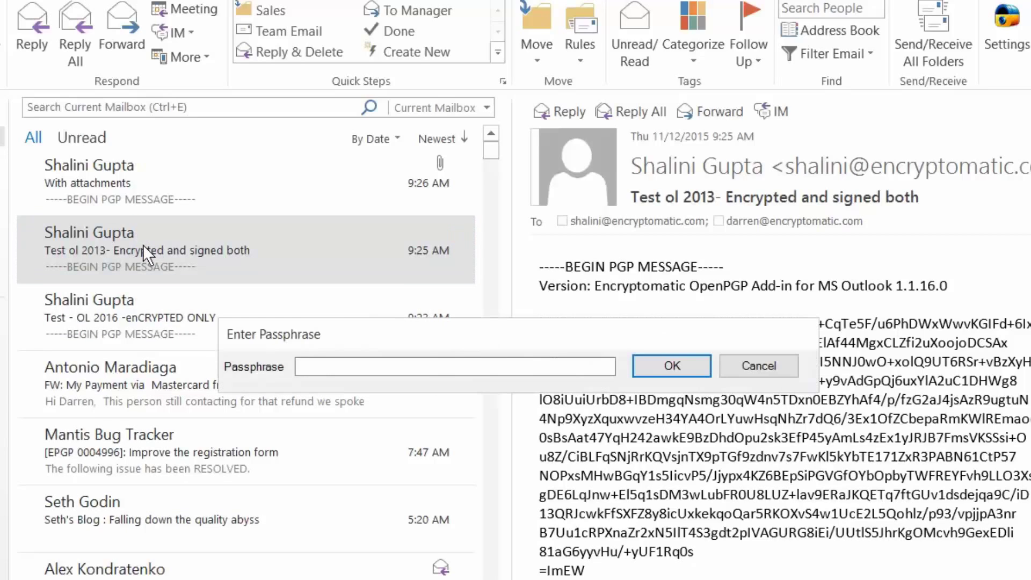
pyautogui.click(308, 366)
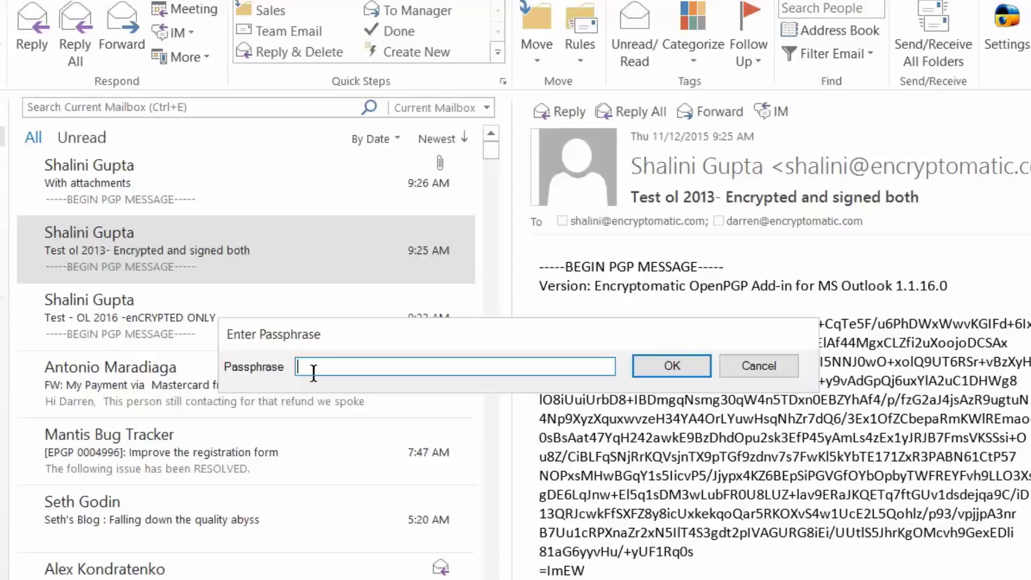
pyautogui.write('*********')
pyautogui.press('Return')
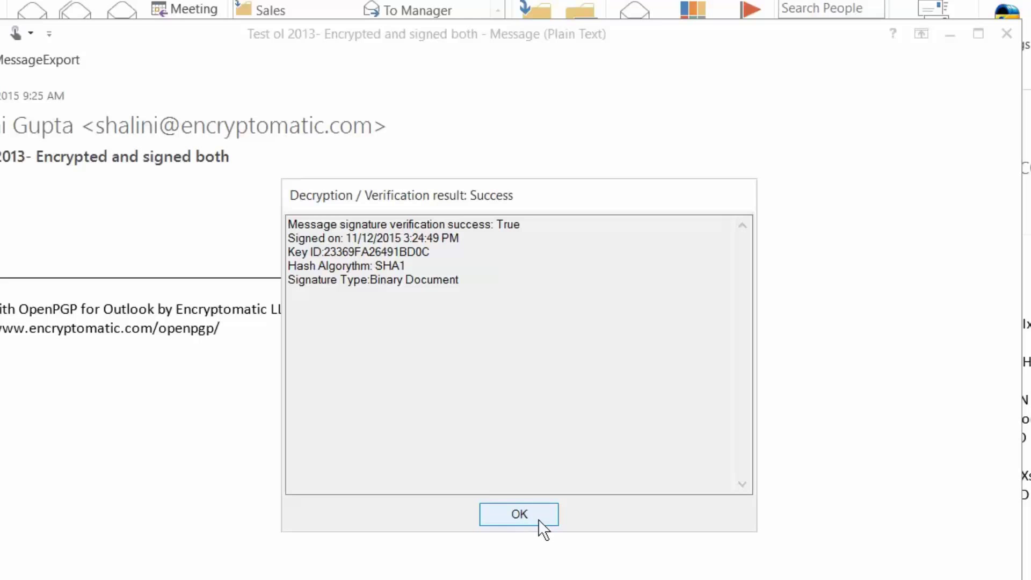
pyautogui.click(523, 516)
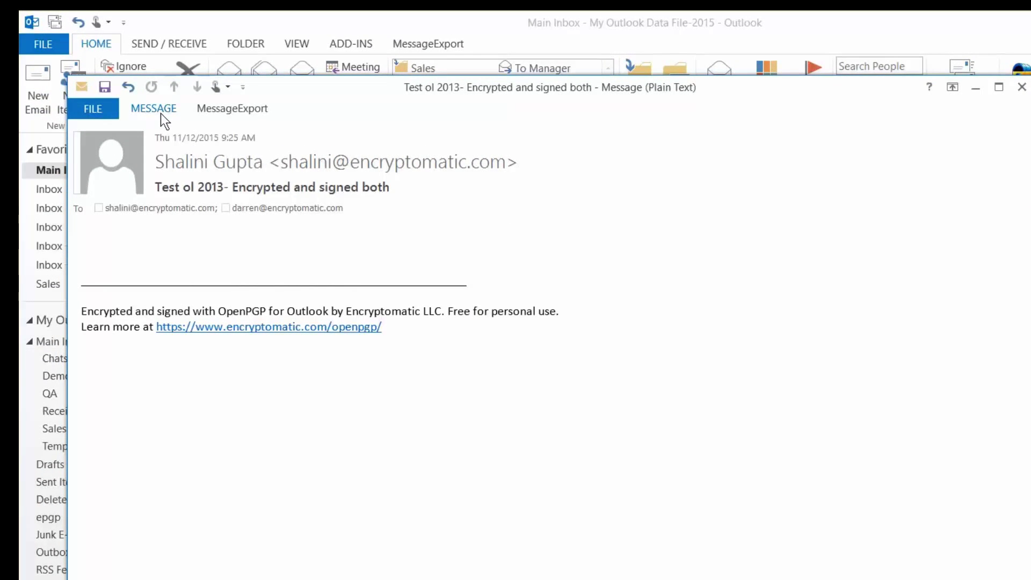
# Step: Reply All with 'This is a test', encrypted and signed, and send it after confirming the passphrase
pyautogui.click(159, 110)
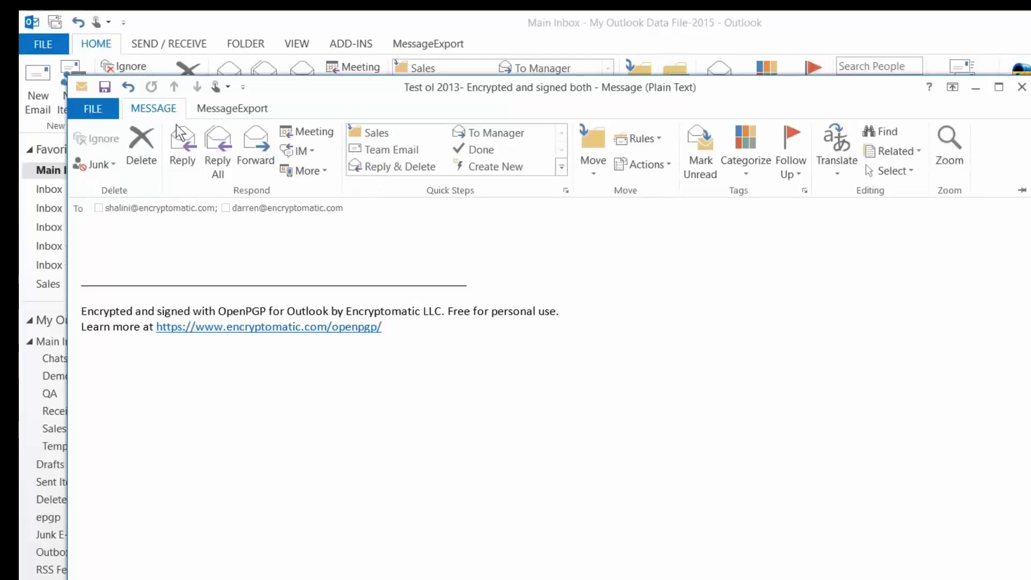
pyautogui.click(232, 141)
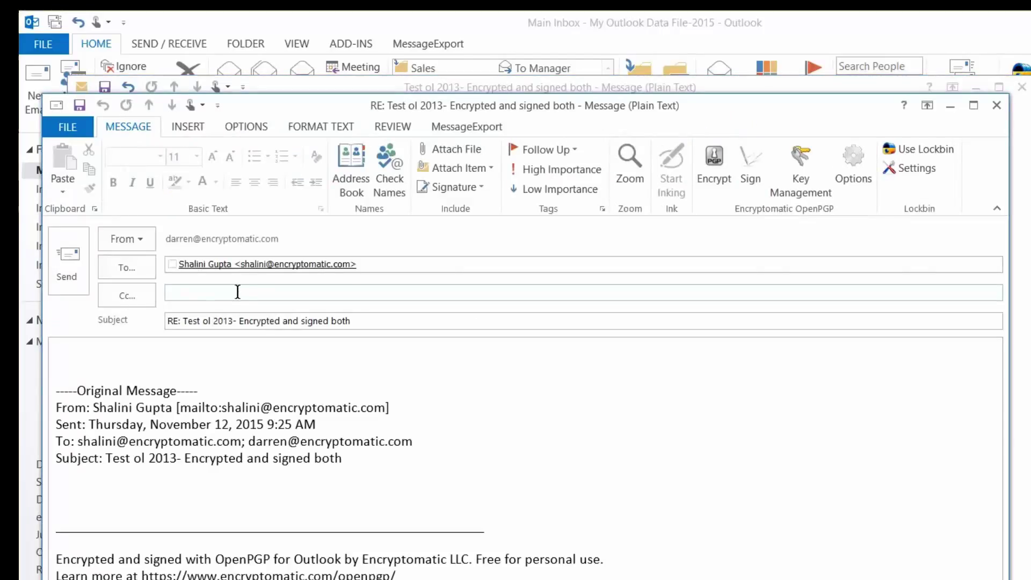
pyautogui.write('This is')
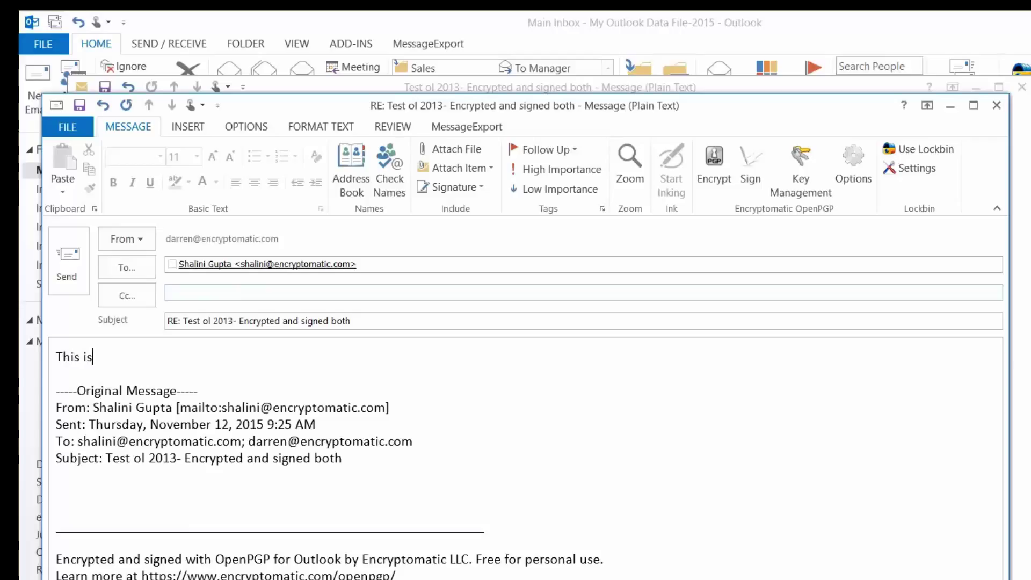
pyautogui.write(' a test')
pyautogui.click(716, 158)
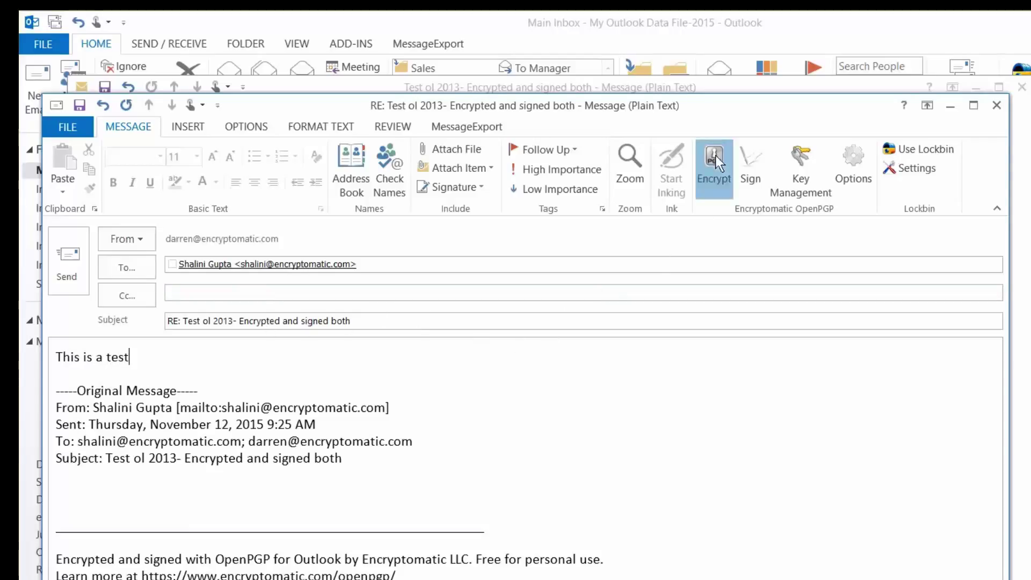
pyautogui.click(751, 157)
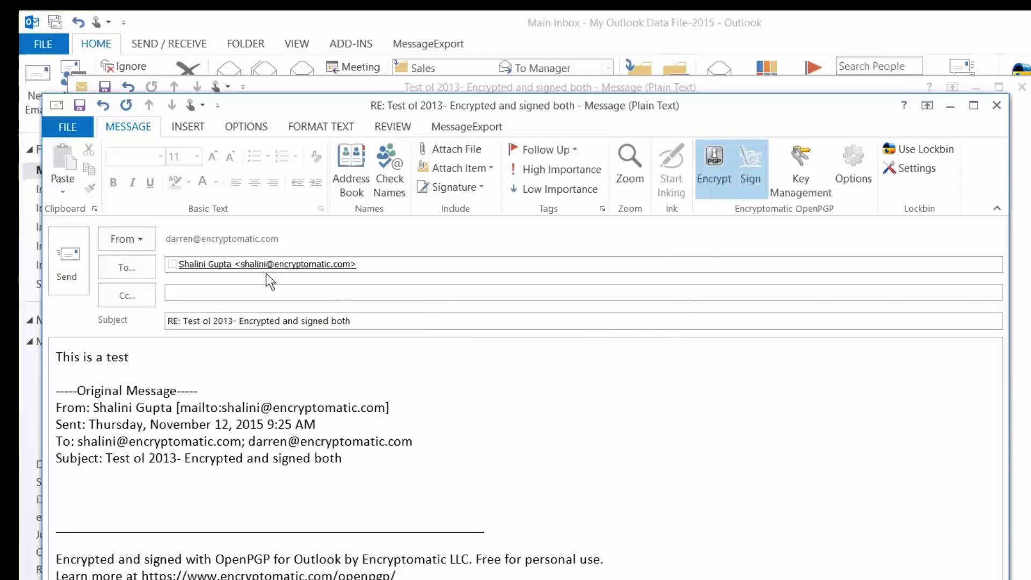
pyautogui.click(67, 261)
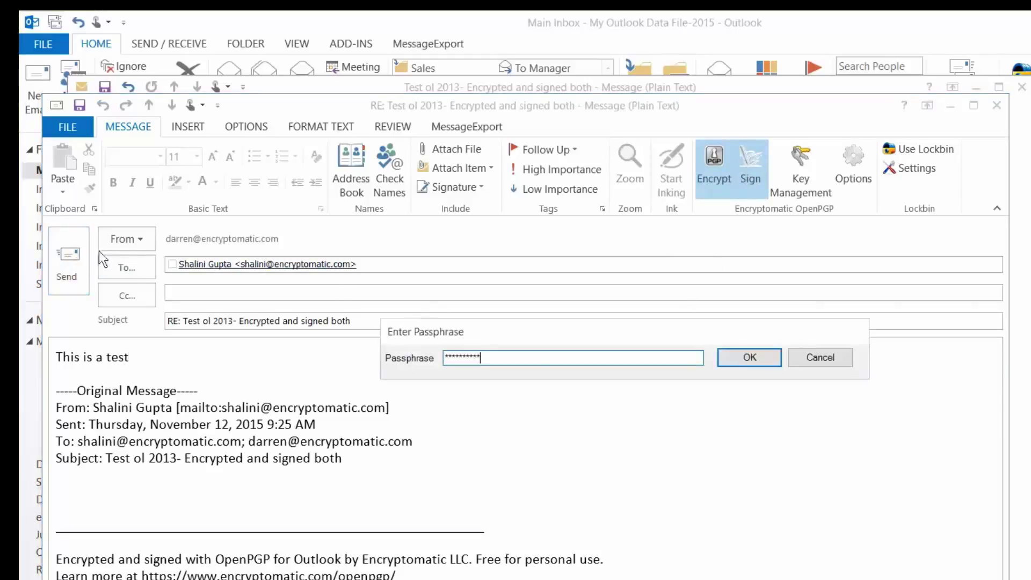
pyautogui.click(748, 358)
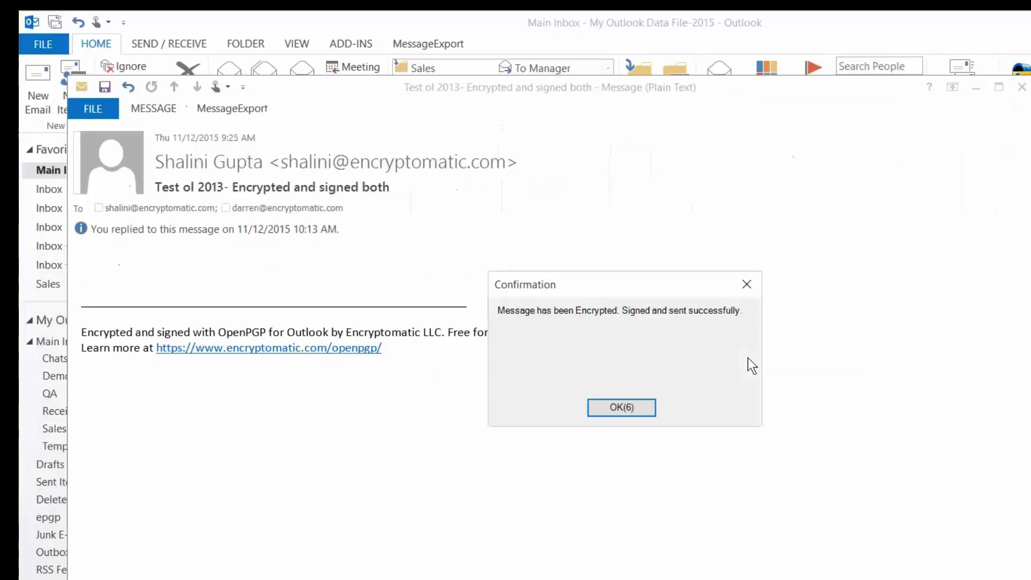
pyautogui.click(617, 409)
# Step: Close the message and email key 4EB9B7178FDC418D from Key Management as a .pkr attachment
pyautogui.click(1021, 89)
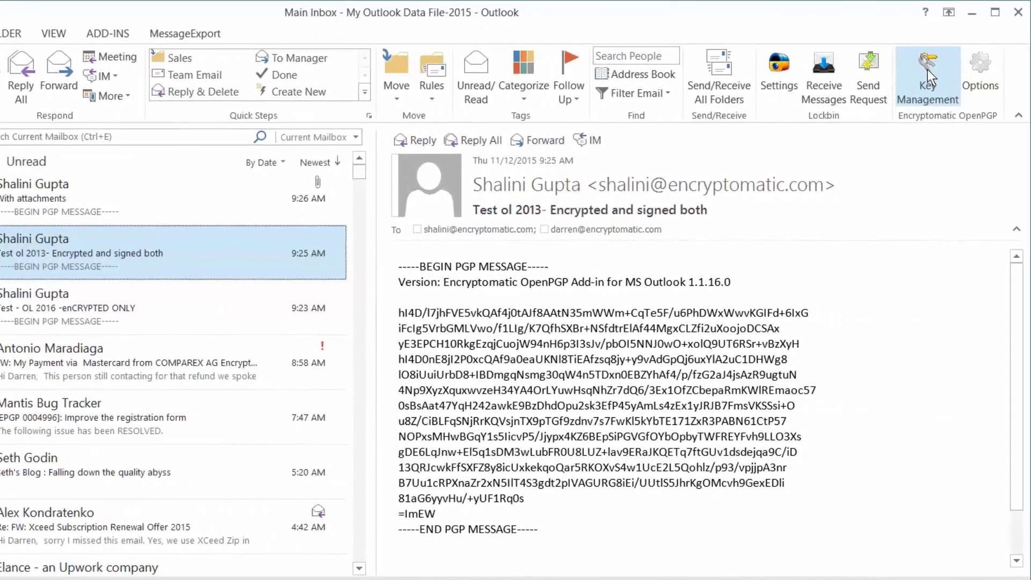
pyautogui.click(927, 69)
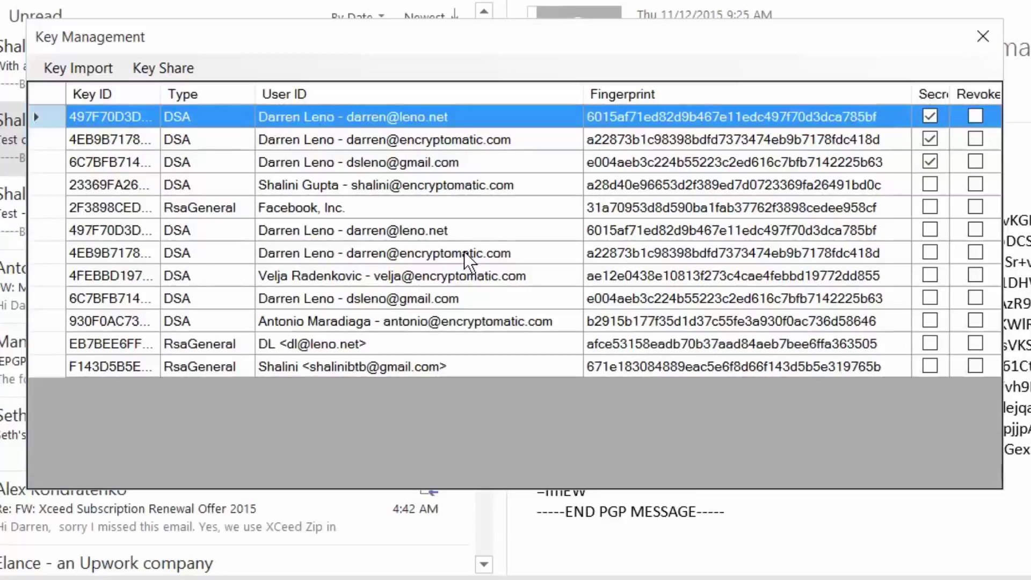
pyautogui.click(464, 253)
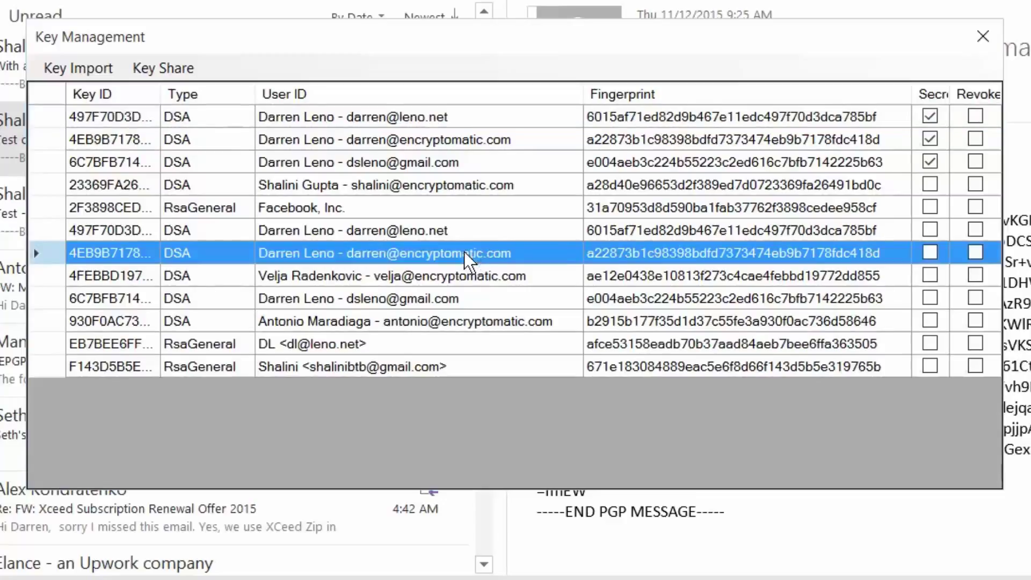
pyautogui.click(170, 70)
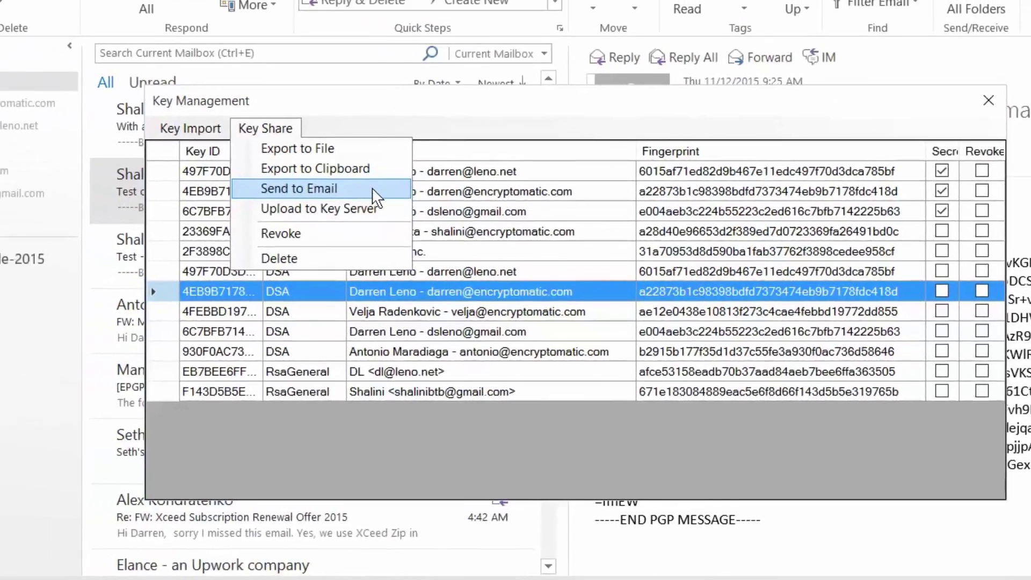
pyautogui.click(290, 138)
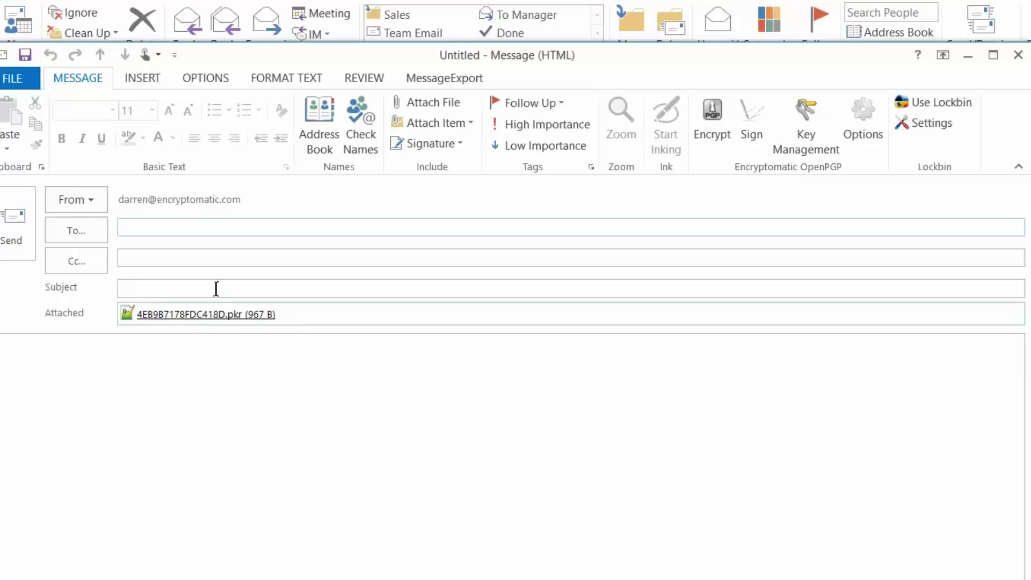
# Step: Discard the key draft, browse the key server list under Import From Key Server, then close key management
pyautogui.click(1018, 55)
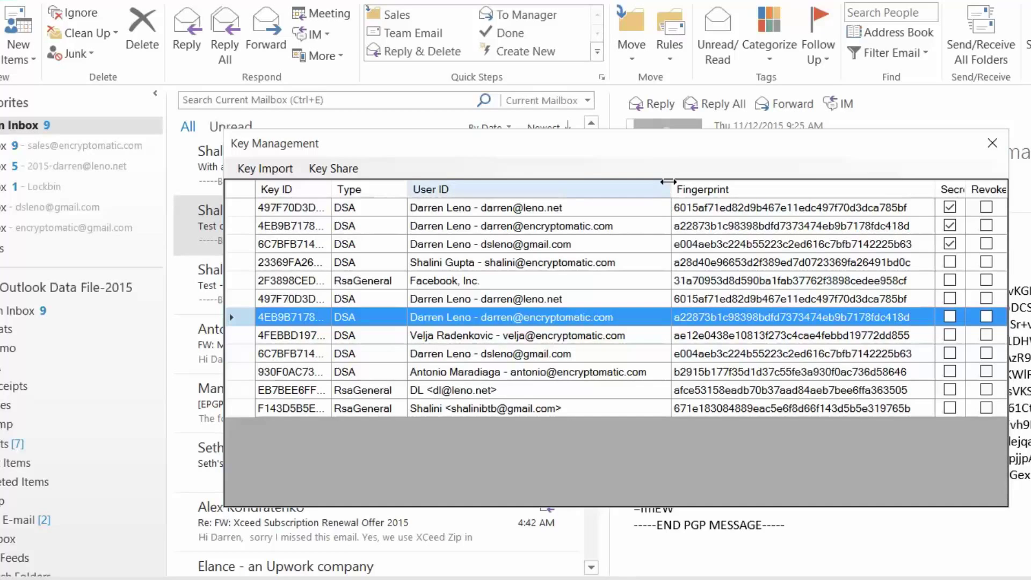
pyautogui.click(263, 172)
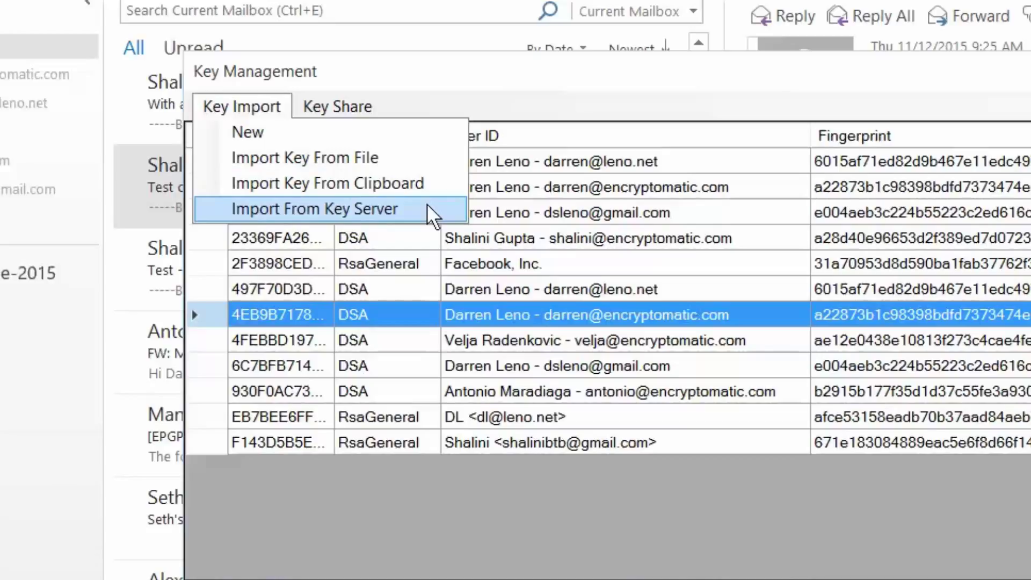
pyautogui.click(428, 209)
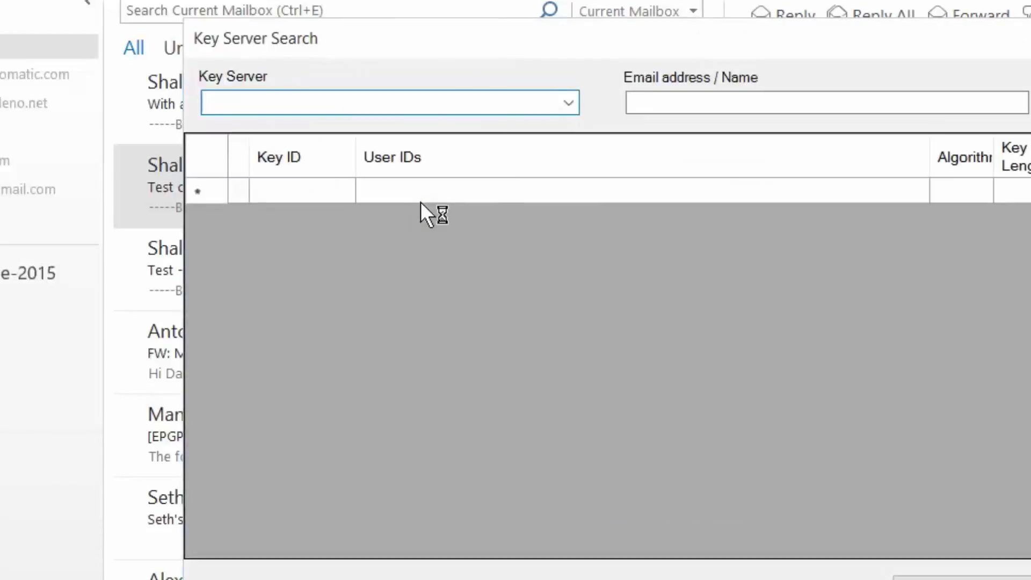
pyautogui.click(567, 103)
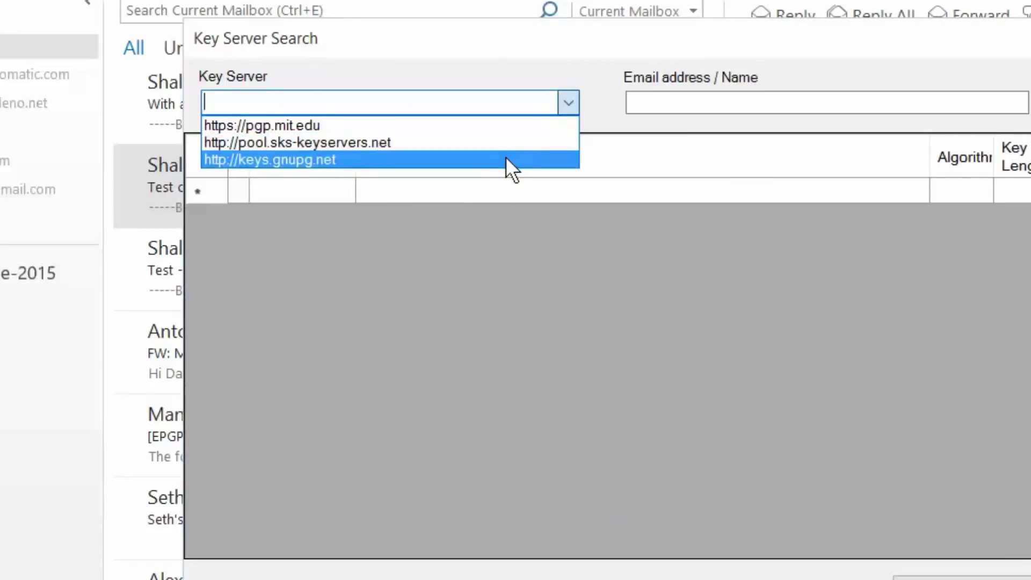
pyautogui.click(523, 70)
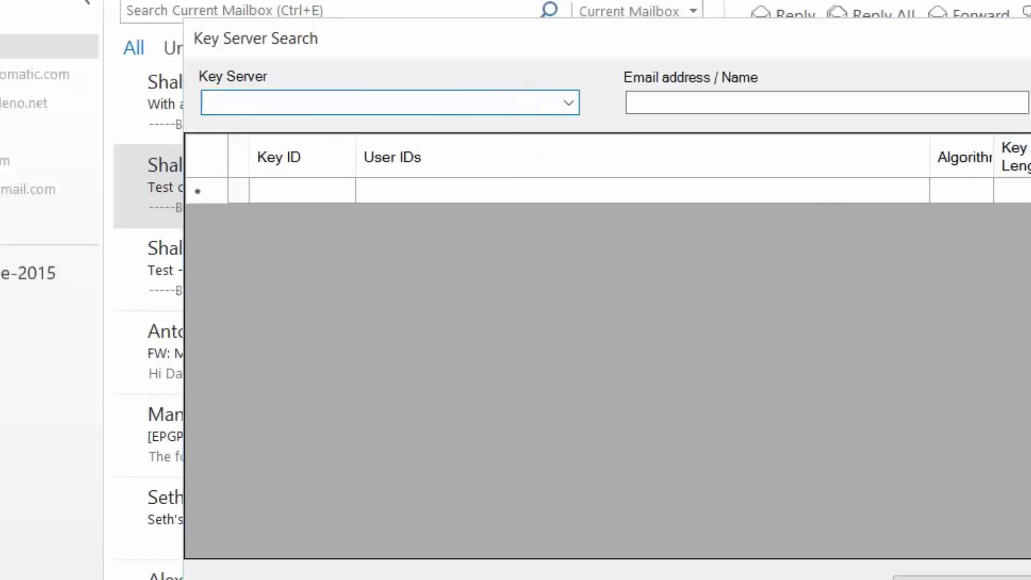
pyautogui.press('Escape')
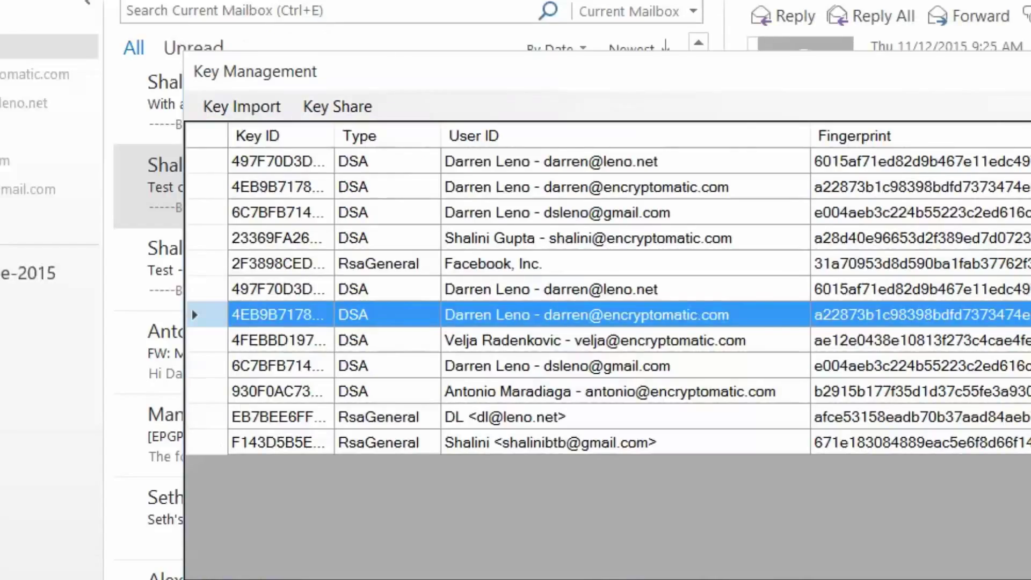
pyautogui.press('Escape')
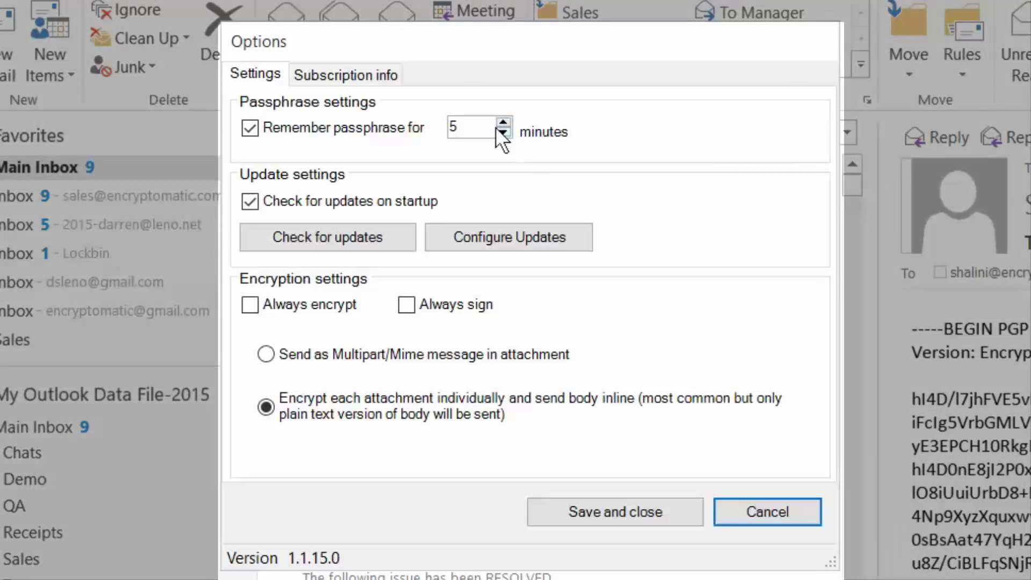
pyautogui.click(472, 123)
pyautogui.write('0')
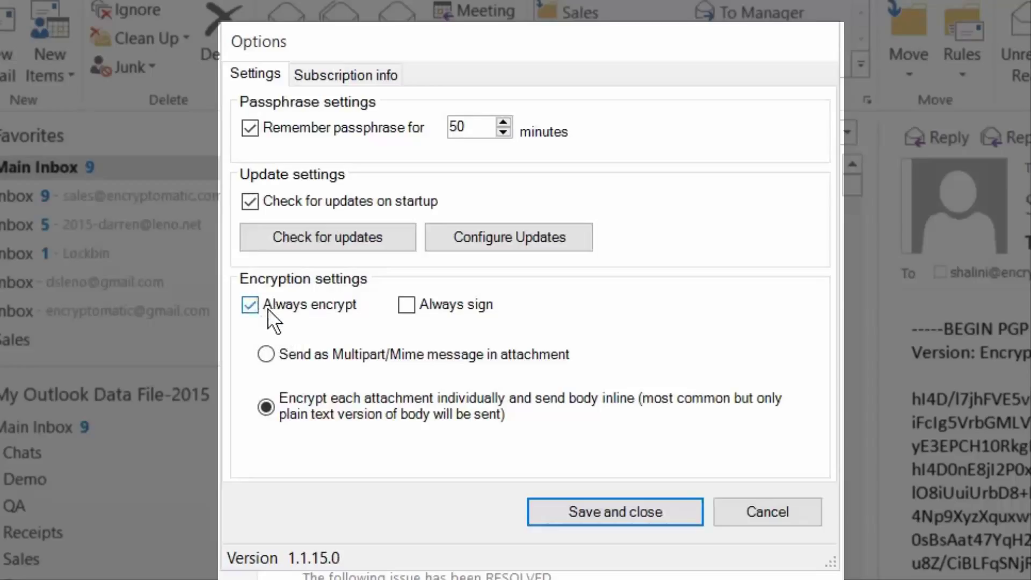
pyautogui.click(411, 307)
pyautogui.click(364, 72)
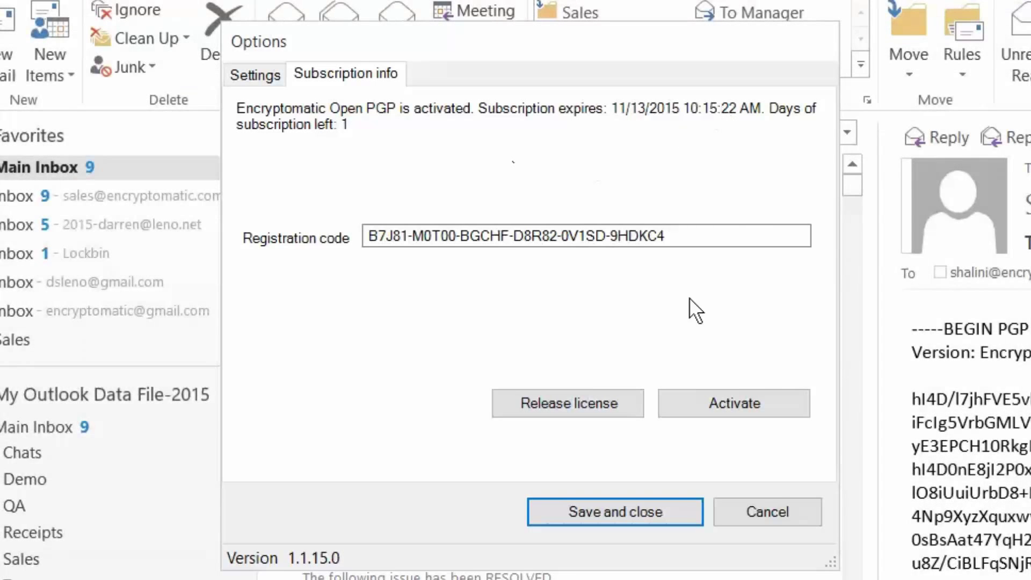
pyautogui.click(762, 516)
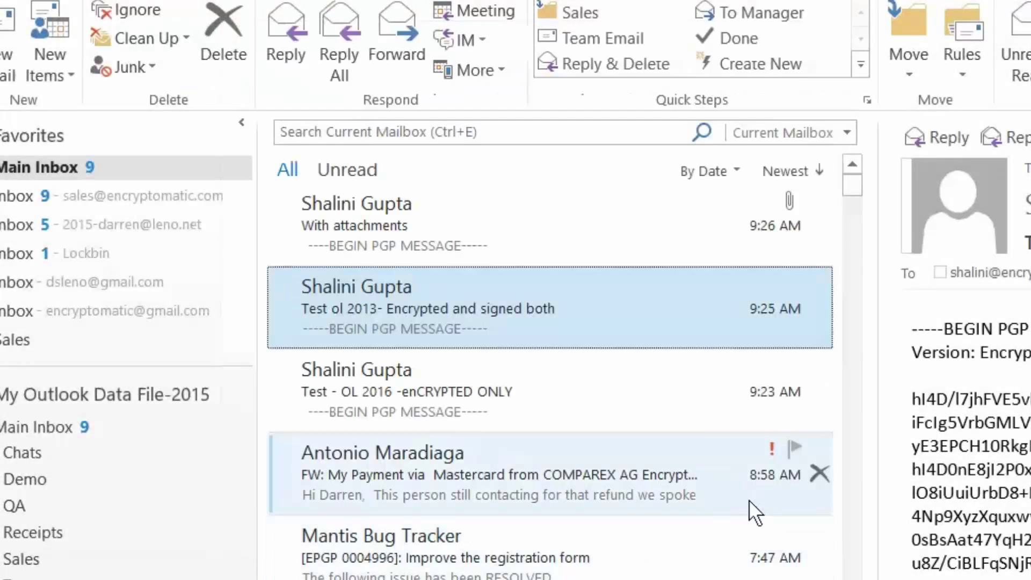